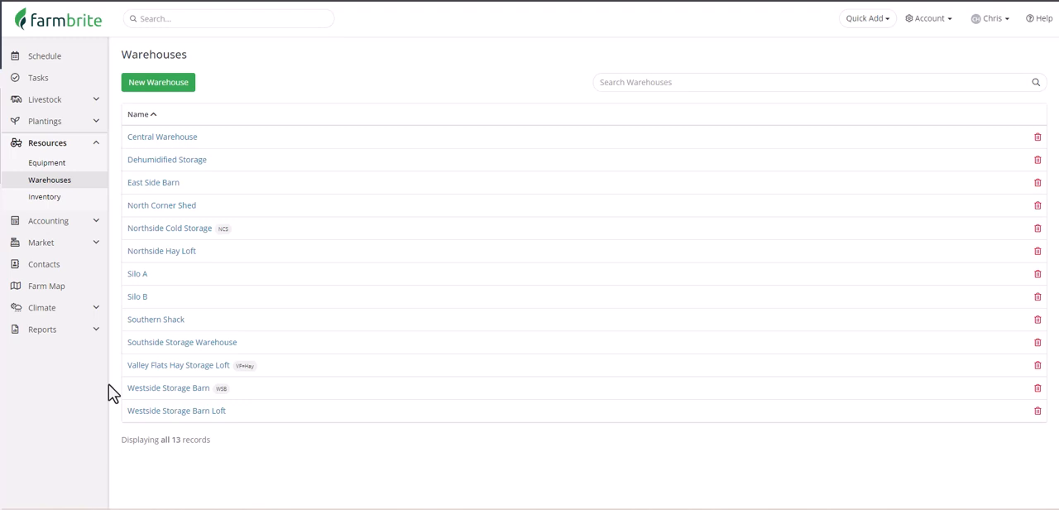
Open the Westside Storage Barn to review its bins and inventory, and return to the warehouse list.
{"action": "left_click", "coordinate": [151, 388]}
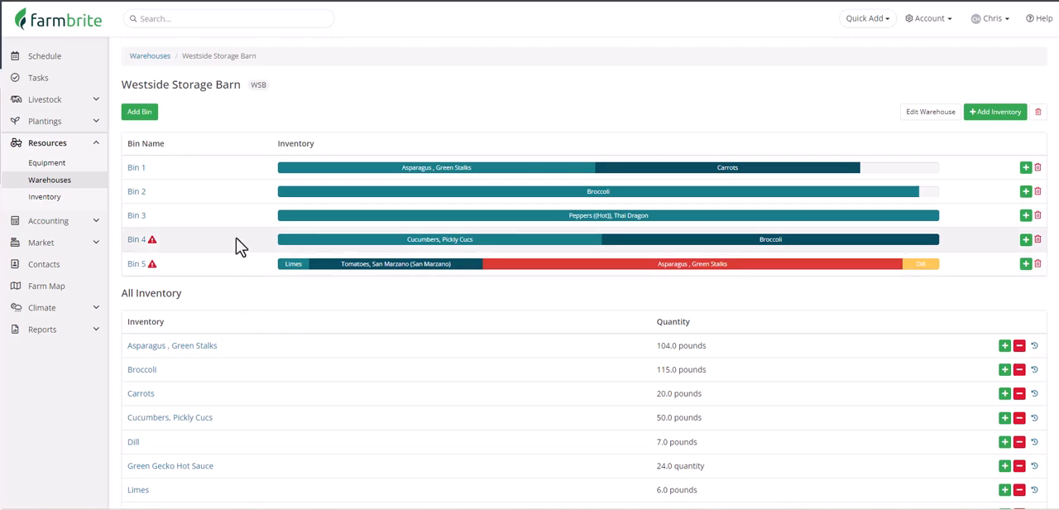
{"action": "left_click", "coordinate": [74, 189]}
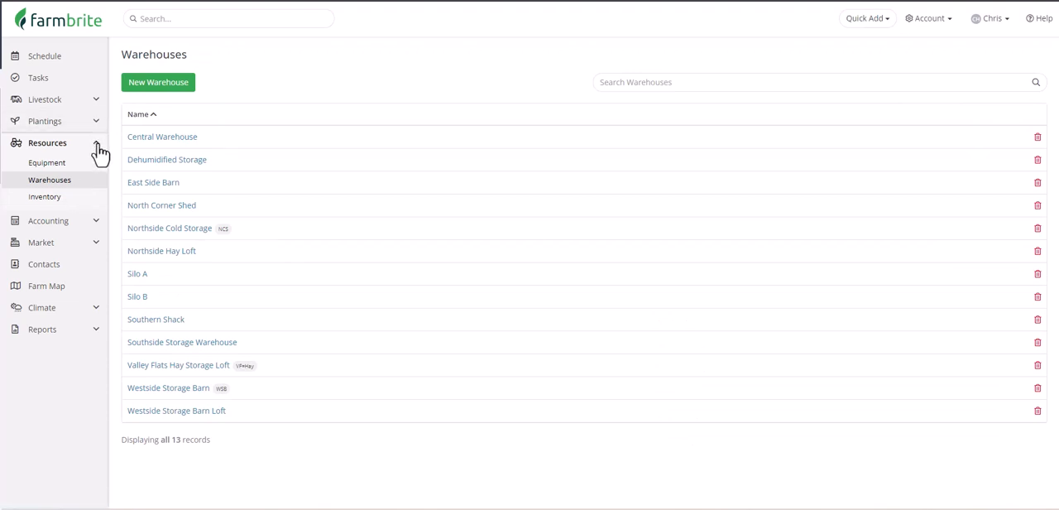
Create a warehouse named Silo C that tracks capacity only in this location, with a max capacity of 5000 pounds.
{"action": "left_click", "coordinate": [175, 93]}
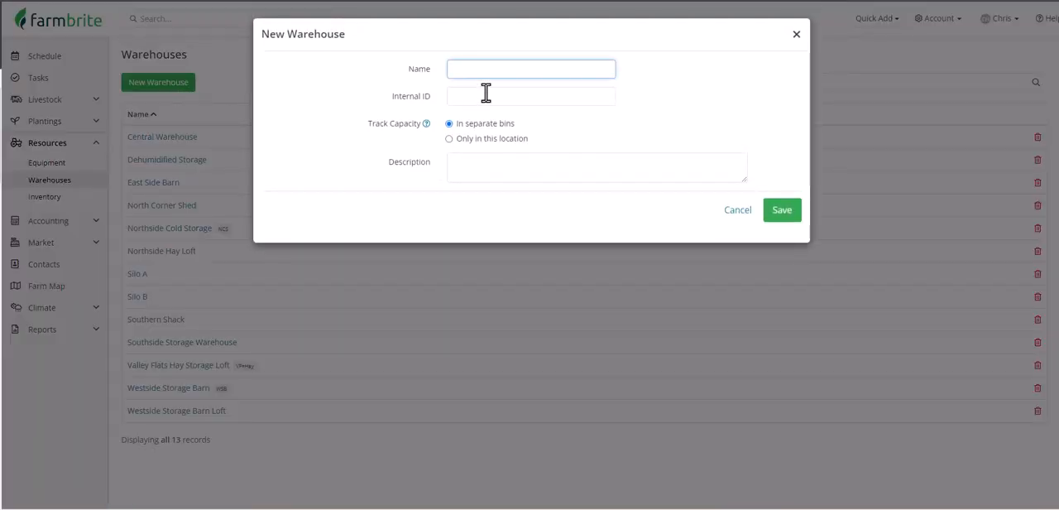
{"action": "type", "text": "Silo C"}
{"action": "left_click", "coordinate": [517, 142]}
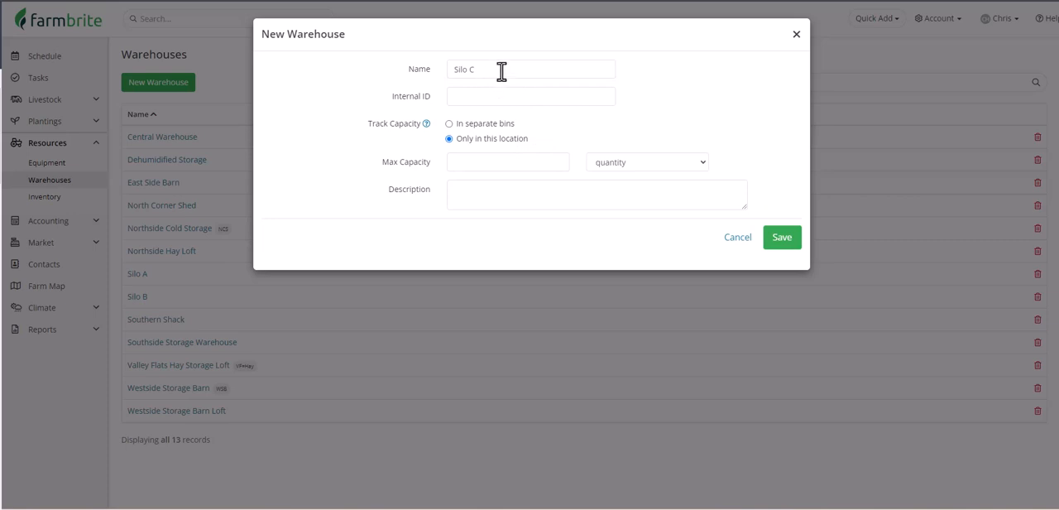
{"action": "left_click", "coordinate": [527, 170]}
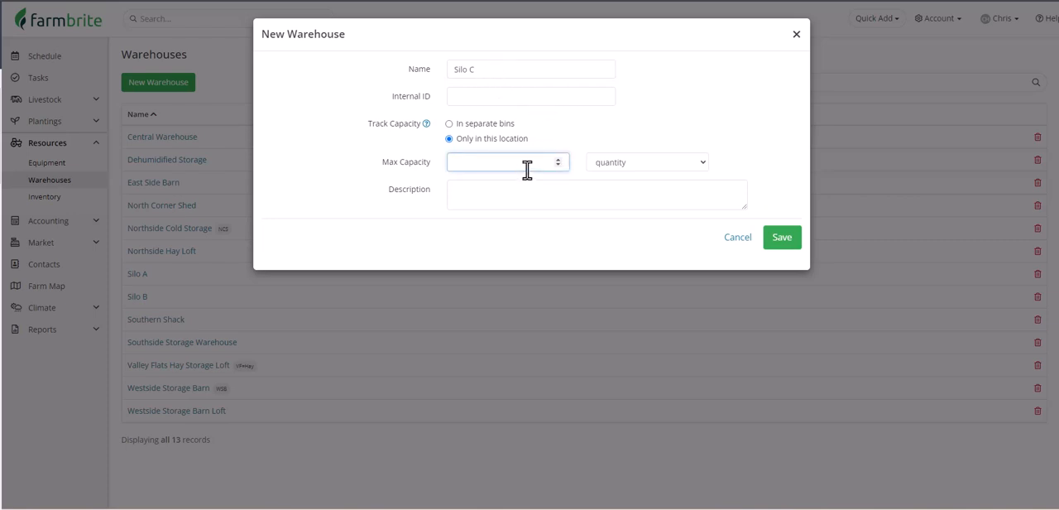
{"action": "type", "text": "5000"}
{"action": "left_click", "coordinate": [625, 165]}
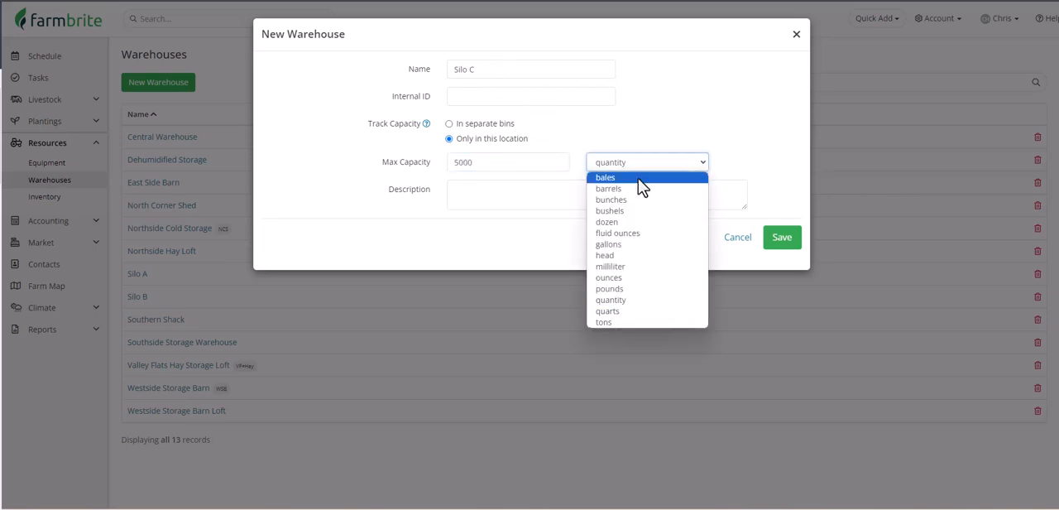
{"action": "left_click", "coordinate": [674, 289]}
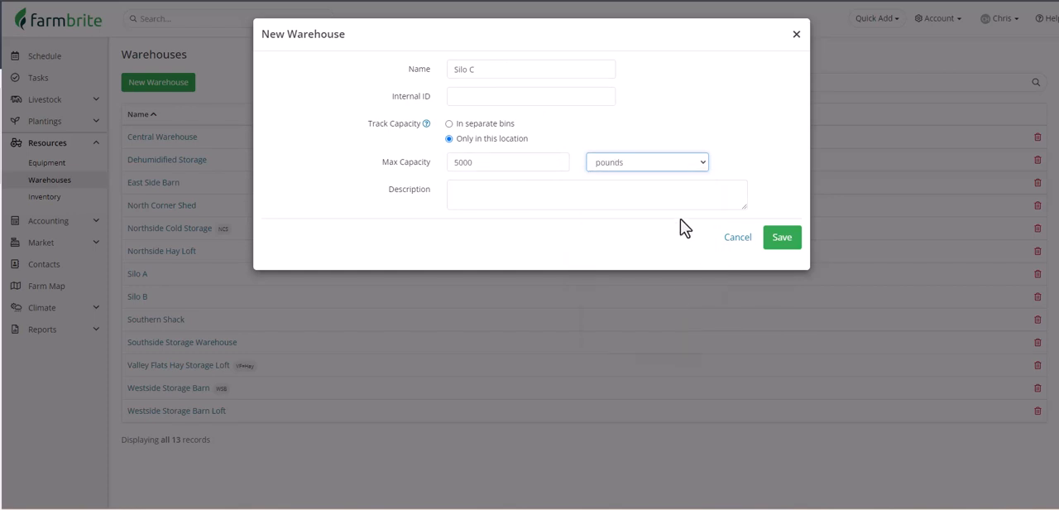
{"action": "left_click", "coordinate": [782, 239]}
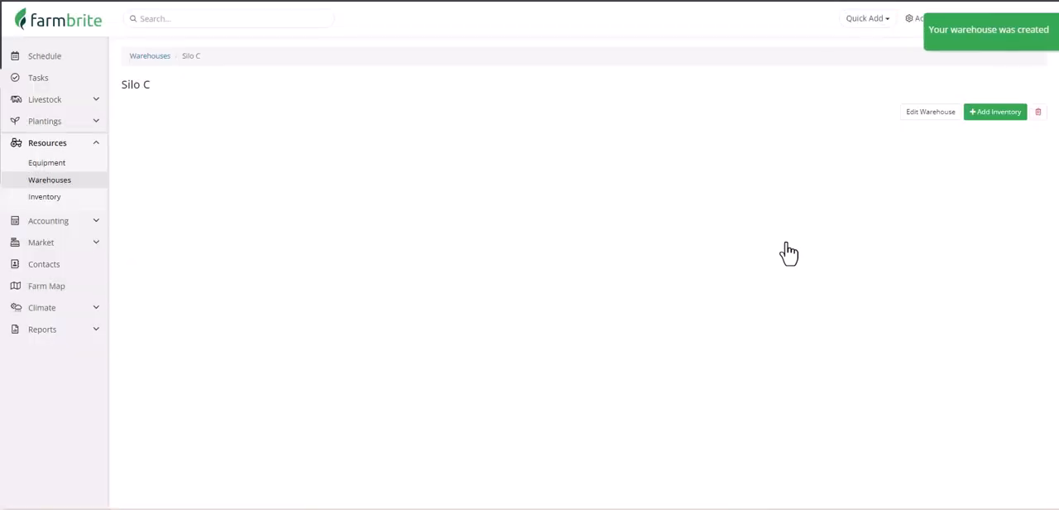
Add 4950 pounds of Cattle Feed to the Silo C inventory.
{"action": "left_click", "coordinate": [1000, 122]}
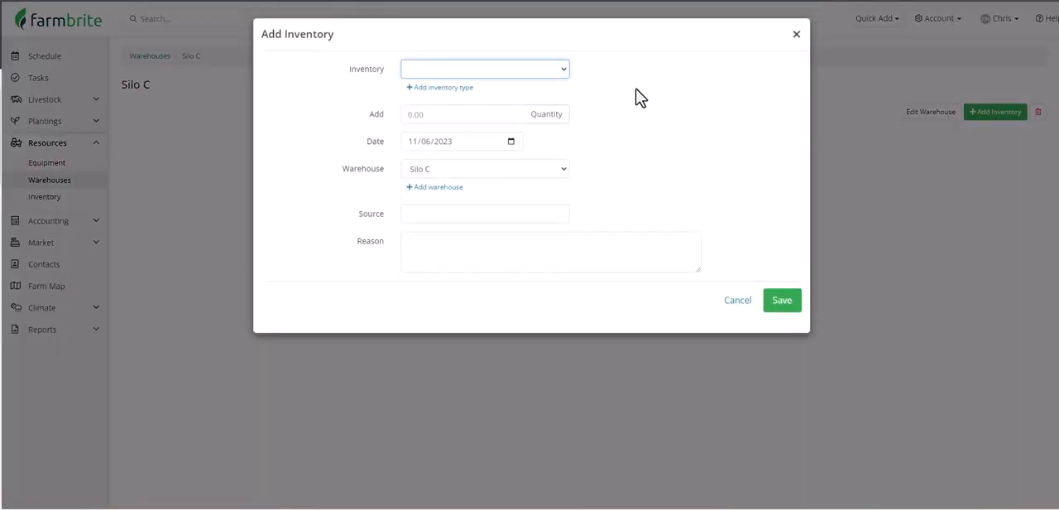
{"action": "left_click", "coordinate": [564, 71]}
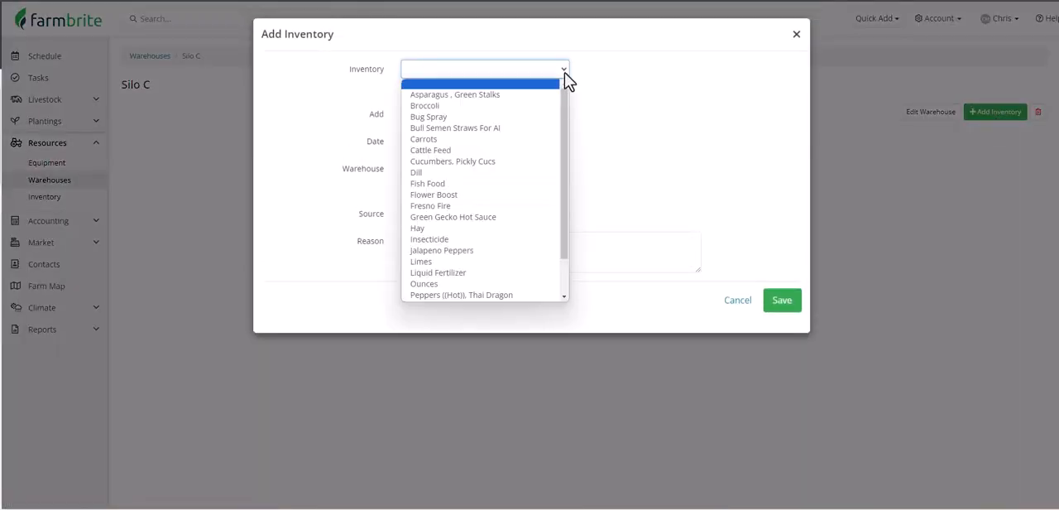
{"action": "left_click", "coordinate": [541, 150]}
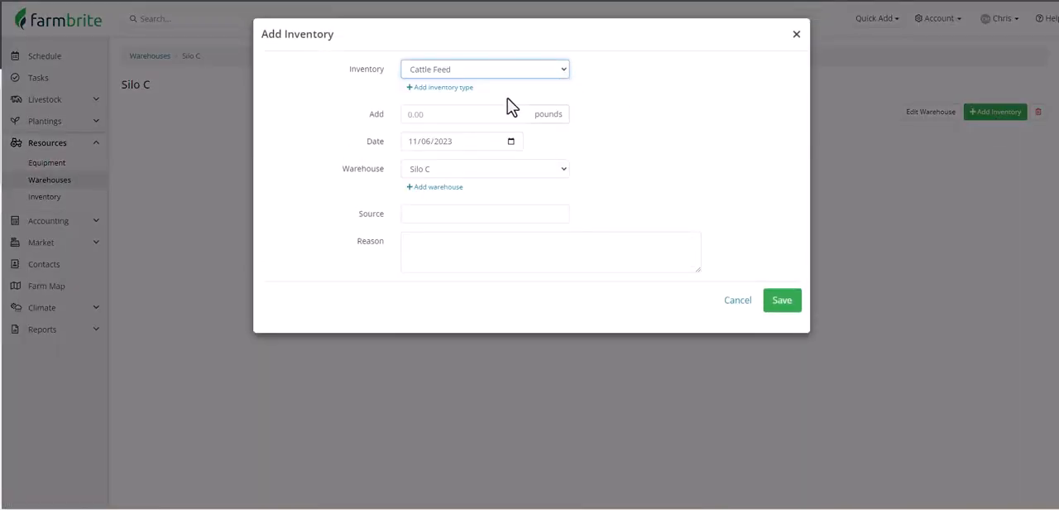
{"action": "left_click", "coordinate": [481, 119]}
{"action": "type", "text": "4950"}
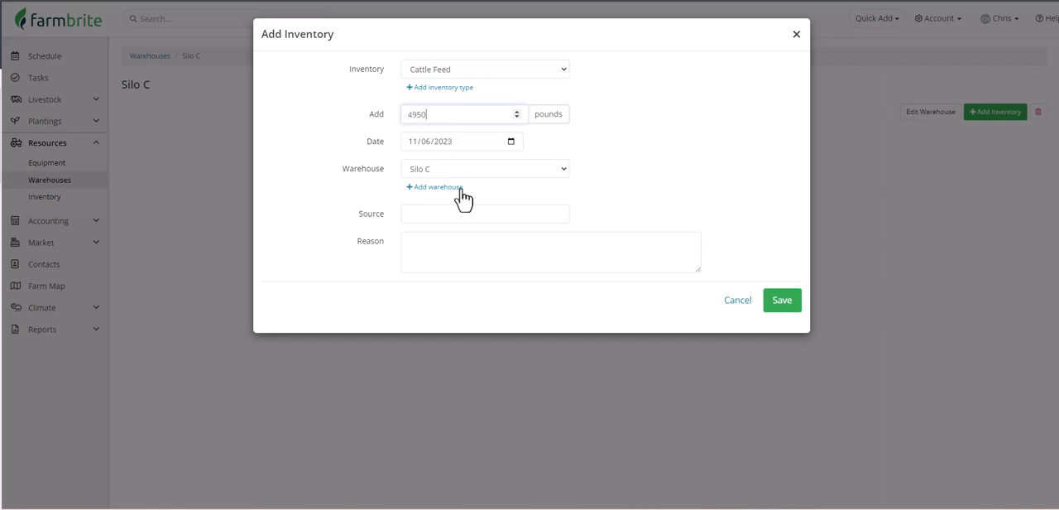
{"action": "left_click", "coordinate": [783, 301]}
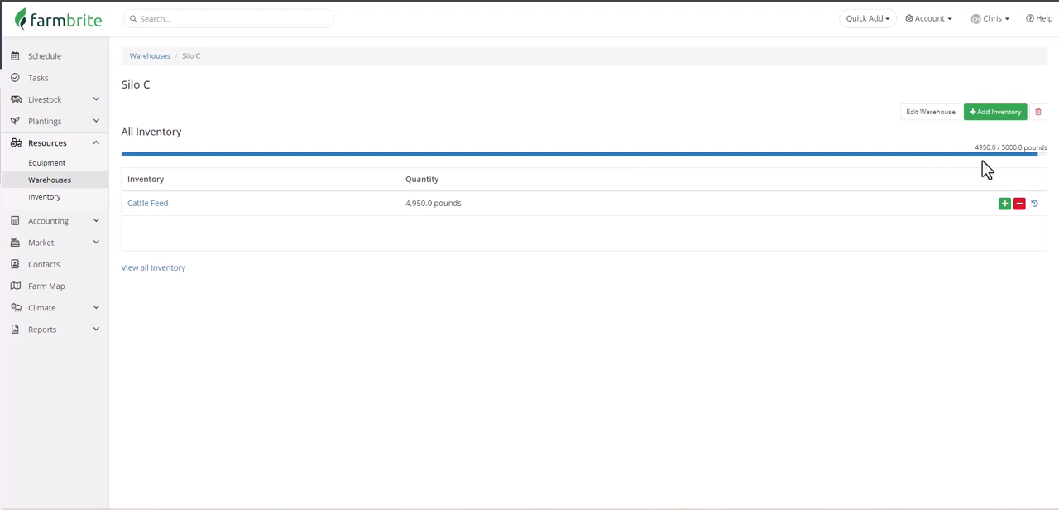
Add another 250 pounds to the existing Cattle Feed stock in Silo C.
{"action": "left_click", "coordinate": [1004, 203]}
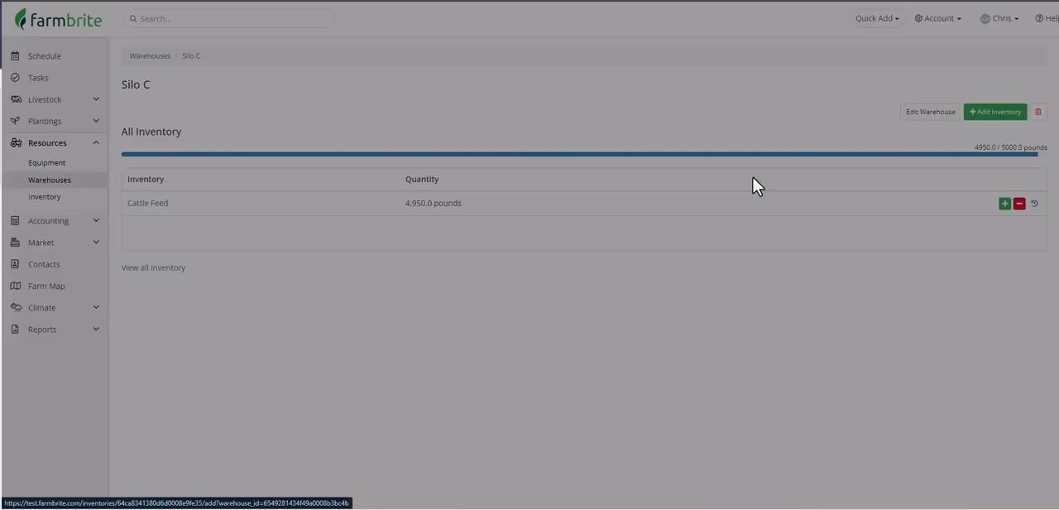
{"action": "left_click", "coordinate": [505, 97]}
{"action": "type", "text": "250"}
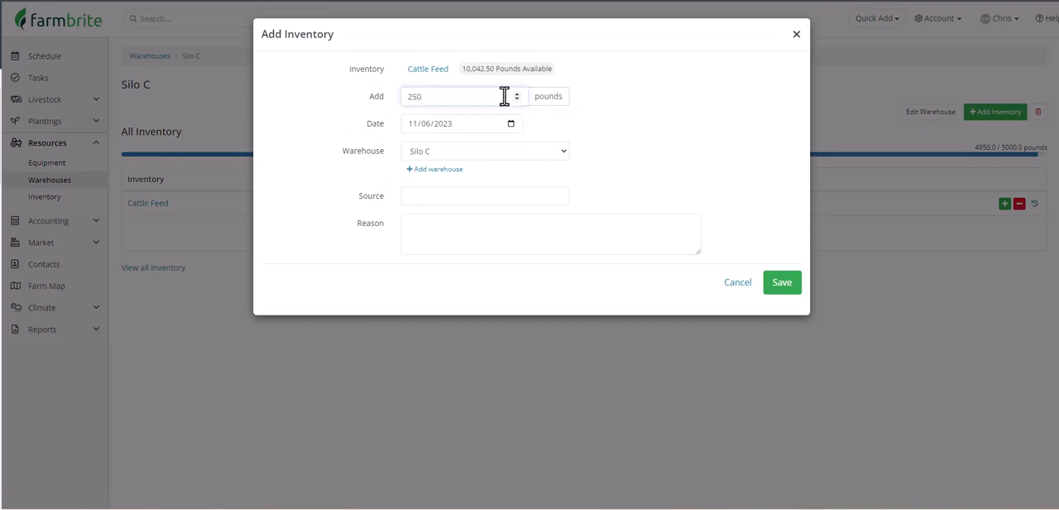
{"action": "left_click", "coordinate": [792, 288]}
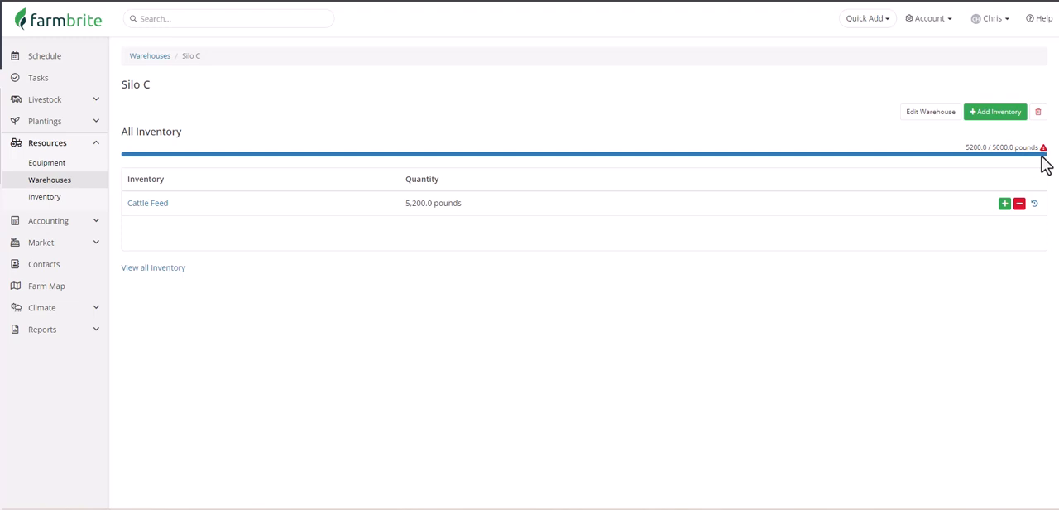
Create a warehouse named Valley Flats Storage Barn that tracks capacity in separate bins.
{"action": "left_click", "coordinate": [157, 56]}
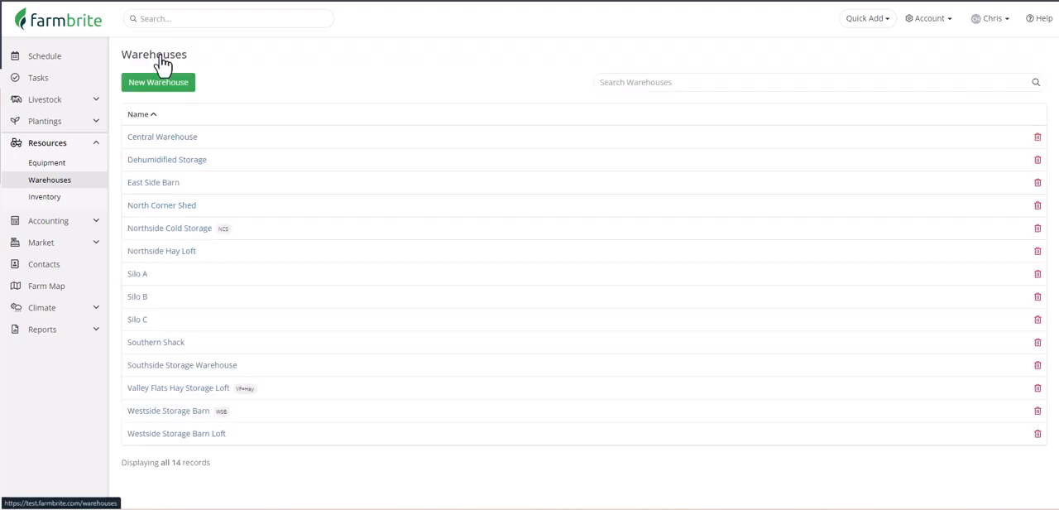
{"action": "left_click", "coordinate": [158, 83]}
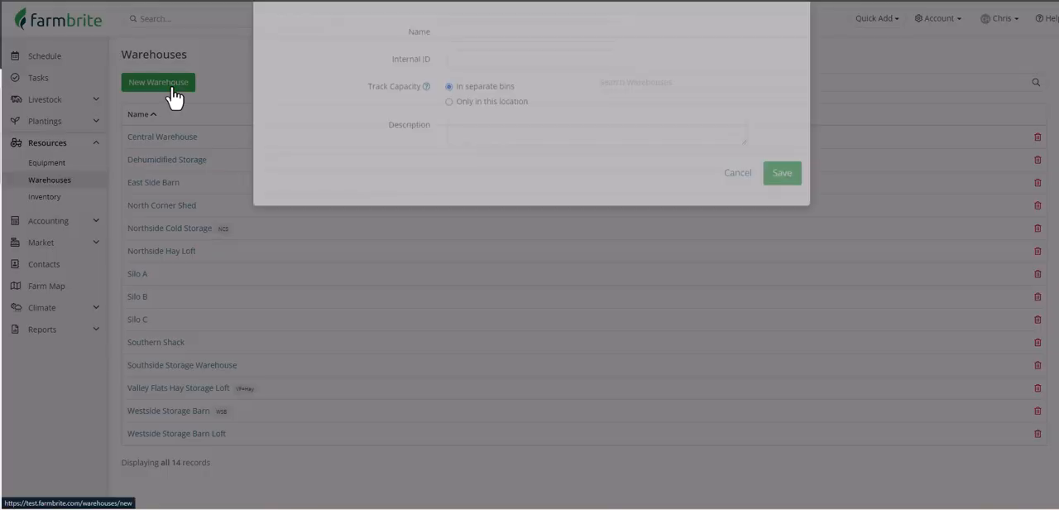
{"action": "type", "text": "Valley Flats Storage Barn"}
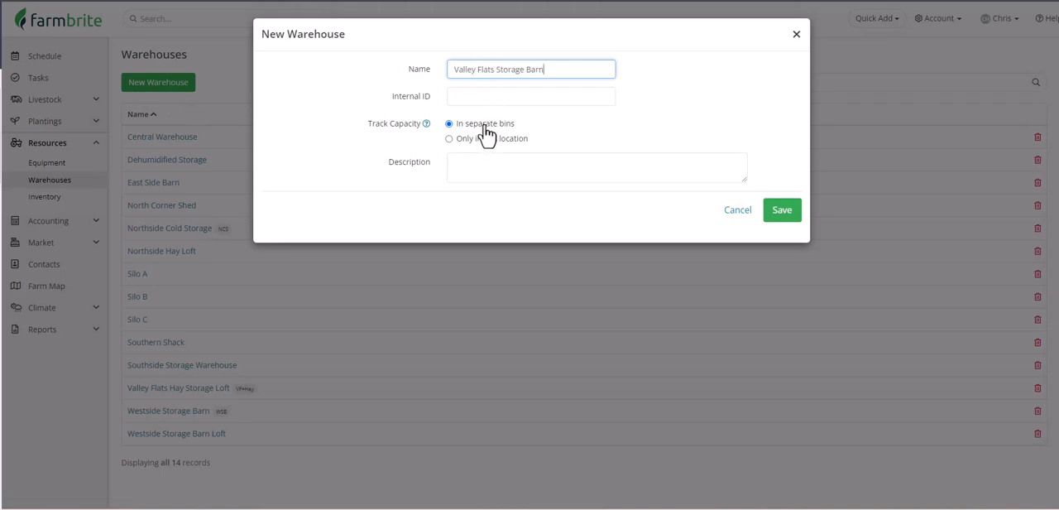
{"action": "left_click", "coordinate": [775, 213]}
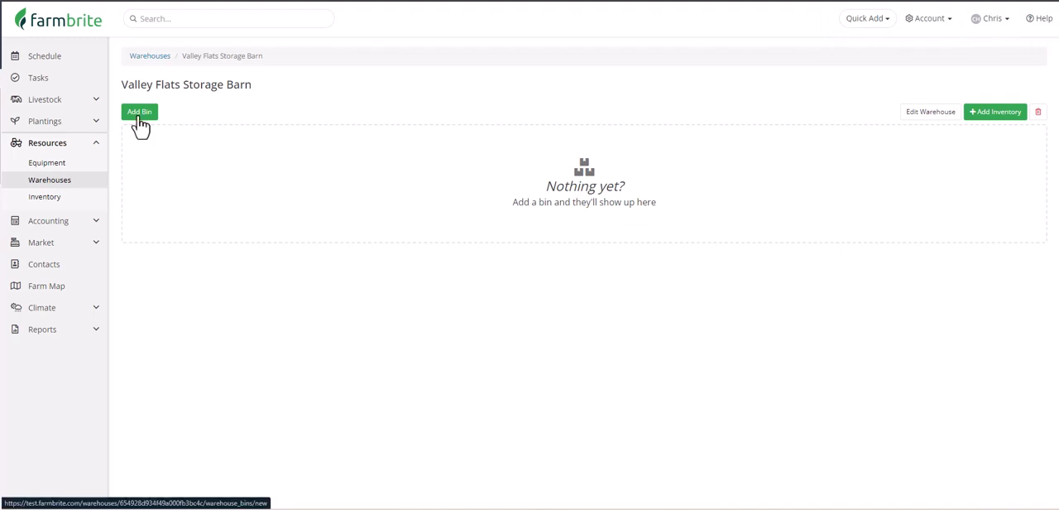
Add a bin named Bin A with a max capacity of 75 pounds to the Valley Flats Storage Barn.
{"action": "left_click", "coordinate": [139, 113]}
{"action": "left_click", "coordinate": [506, 78]}
{"action": "type", "text": "Bi"}
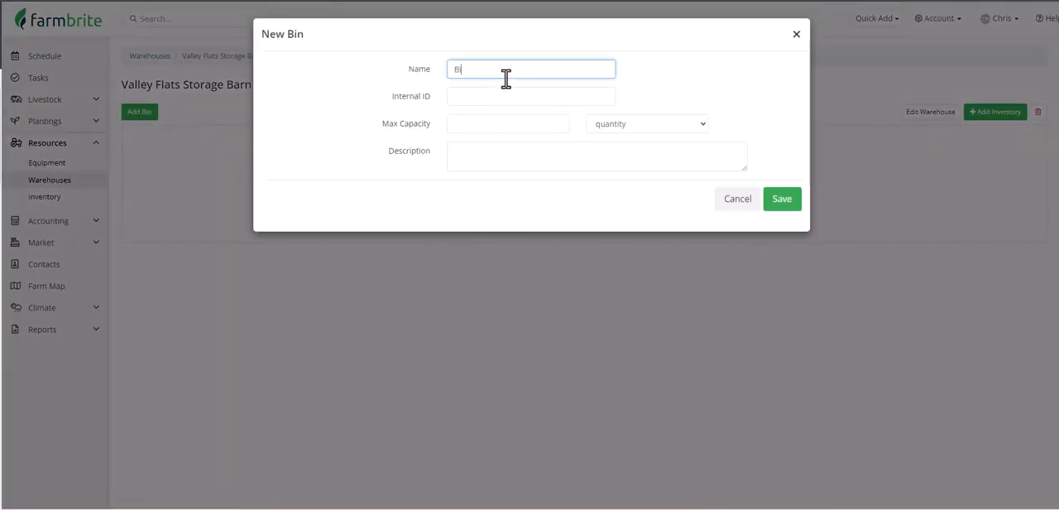
{"action": "type", "text": "n A"}
{"action": "left_click", "coordinate": [507, 130]}
{"action": "type", "text": "75"}
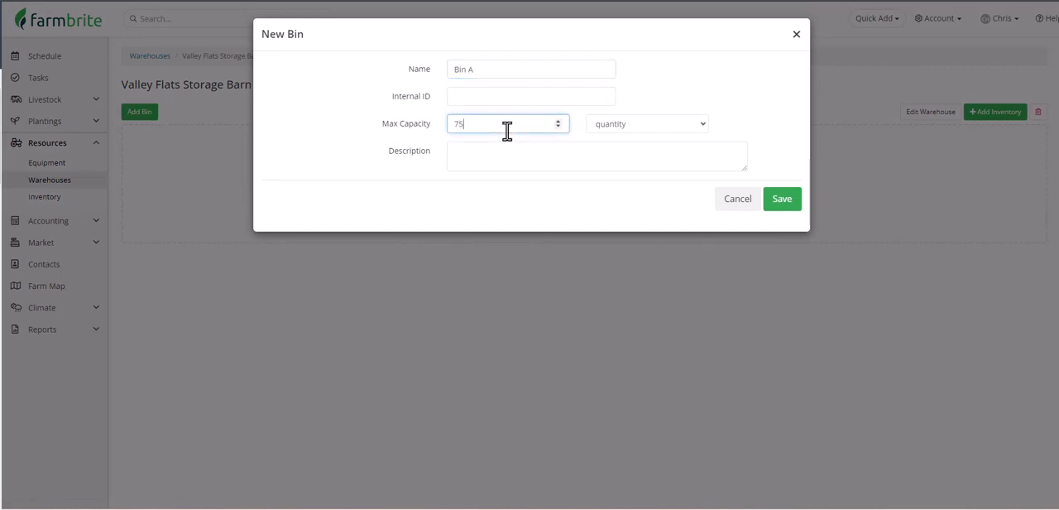
{"action": "left_click", "coordinate": [599, 128]}
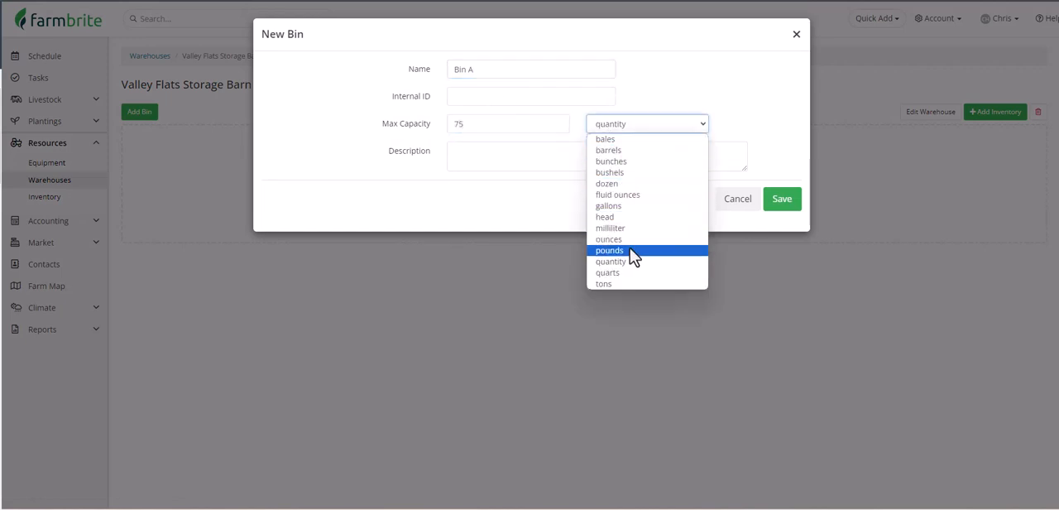
{"action": "left_click", "coordinate": [630, 249]}
{"action": "left_click", "coordinate": [782, 201]}
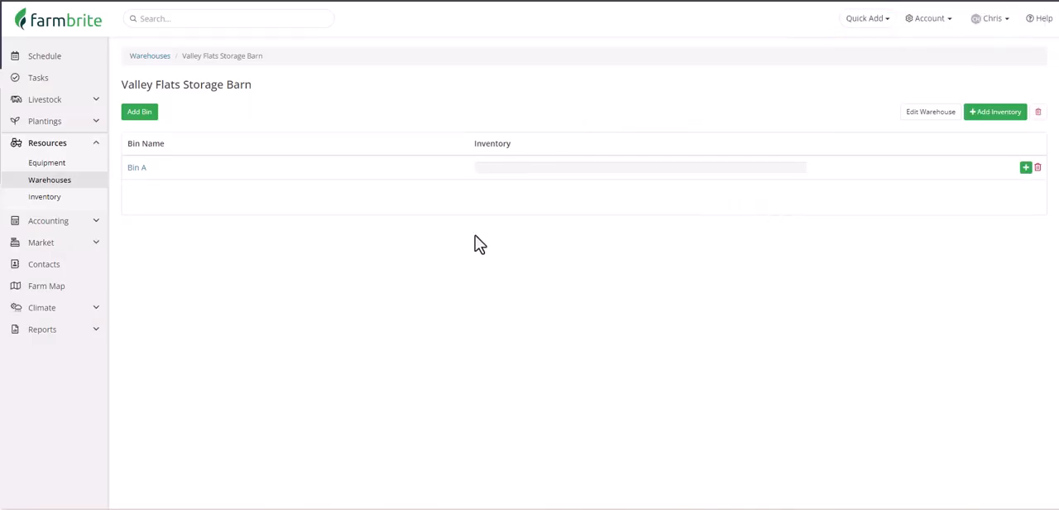
Add a second bin named Bin B with a max capacity of 100 pounds to the Valley Flats Storage Barn.
{"action": "left_click", "coordinate": [139, 114]}
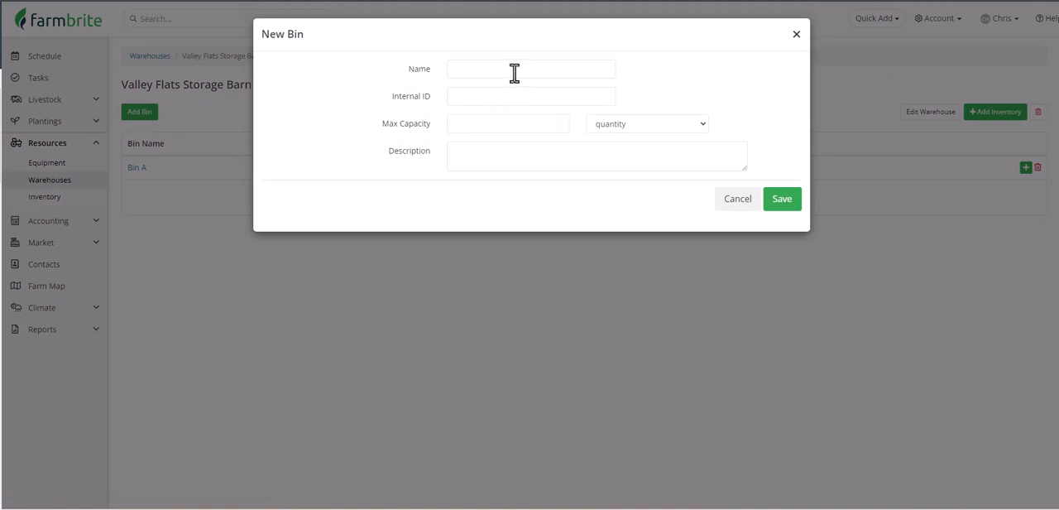
{"action": "left_click", "coordinate": [517, 69]}
{"action": "type", "text": "Bin B"}
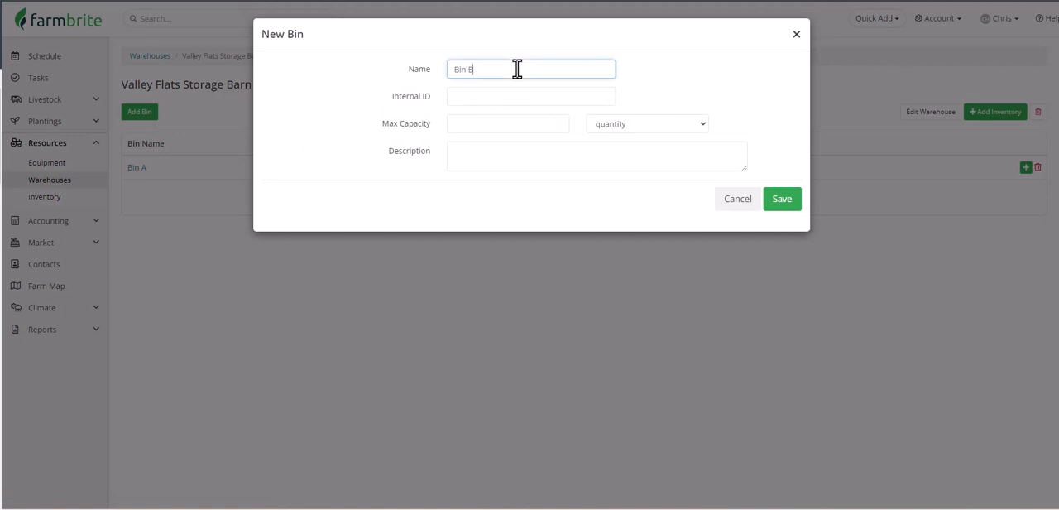
{"action": "left_click", "coordinate": [507, 122]}
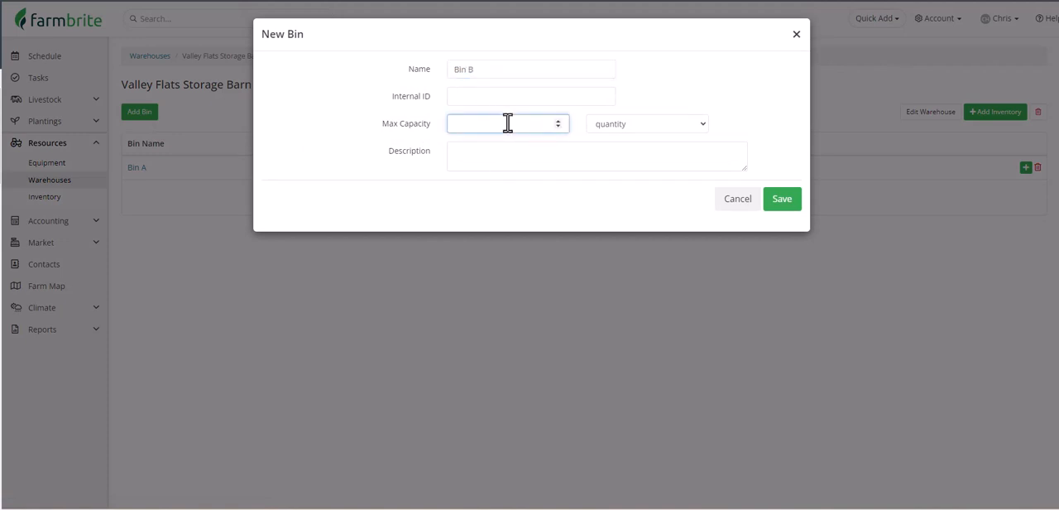
{"action": "type", "text": "100"}
{"action": "left_click", "coordinate": [620, 129]}
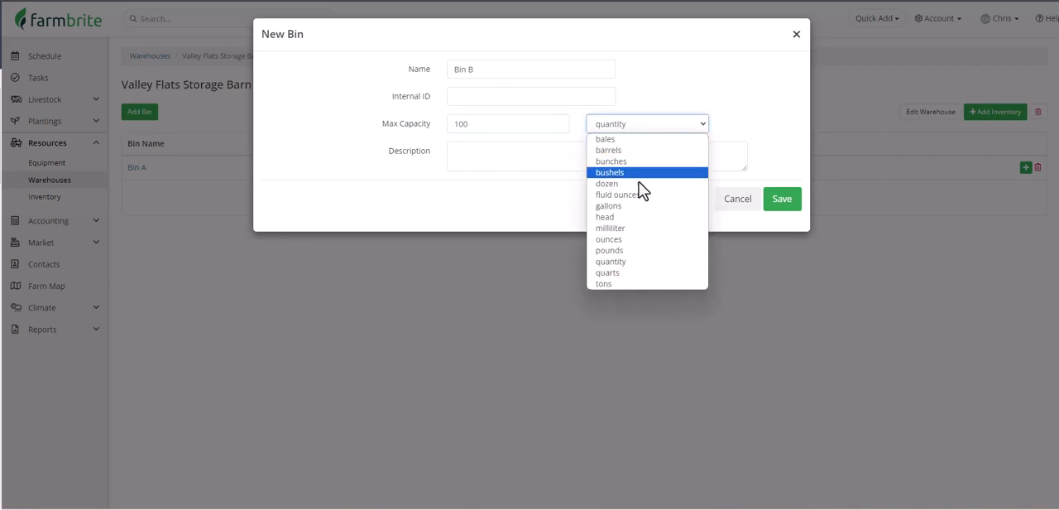
{"action": "left_click", "coordinate": [646, 245]}
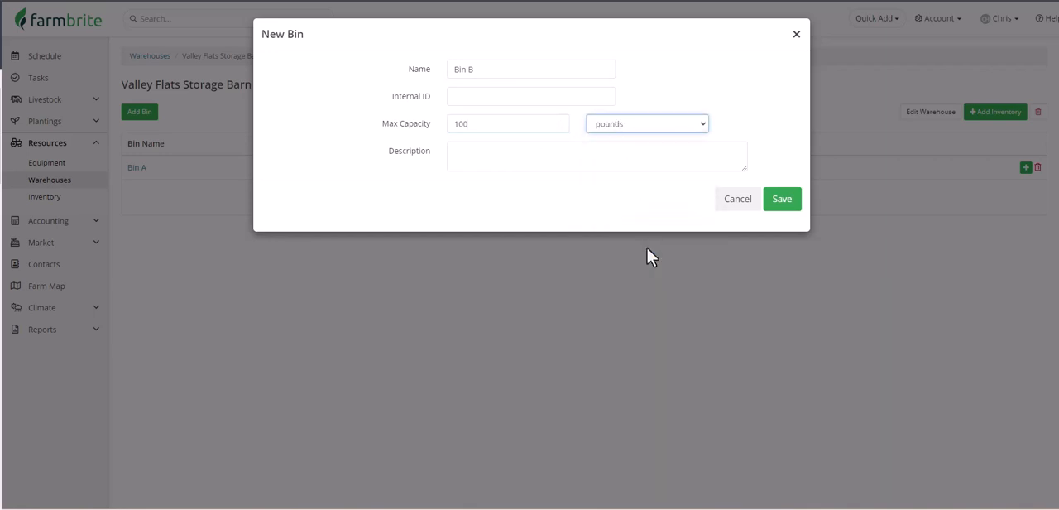
{"action": "left_click", "coordinate": [782, 200]}
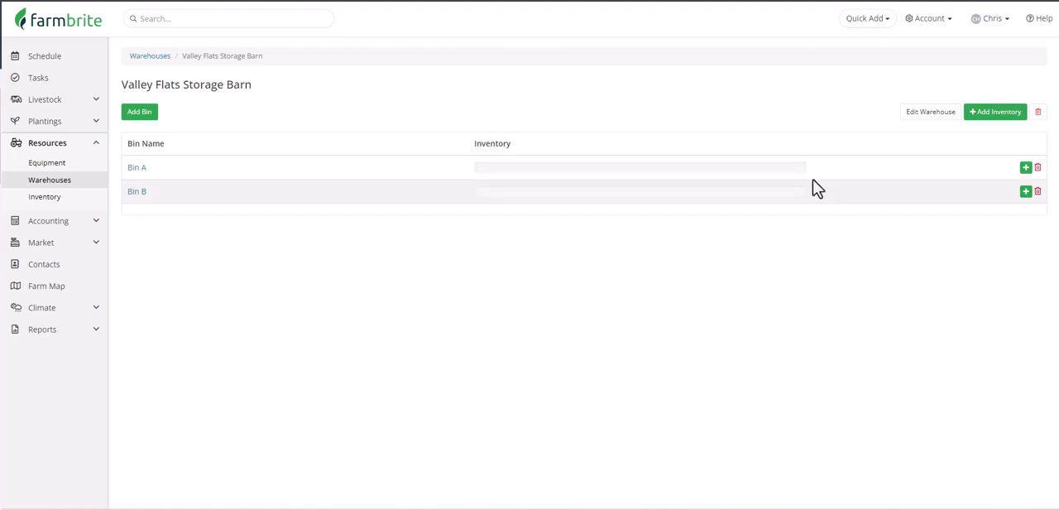
Add 25 pounds of Carrots to Bin A of the Valley Flats Storage Barn.
{"action": "left_click", "coordinate": [1026, 168]}
{"action": "left_click", "coordinate": [559, 70]}
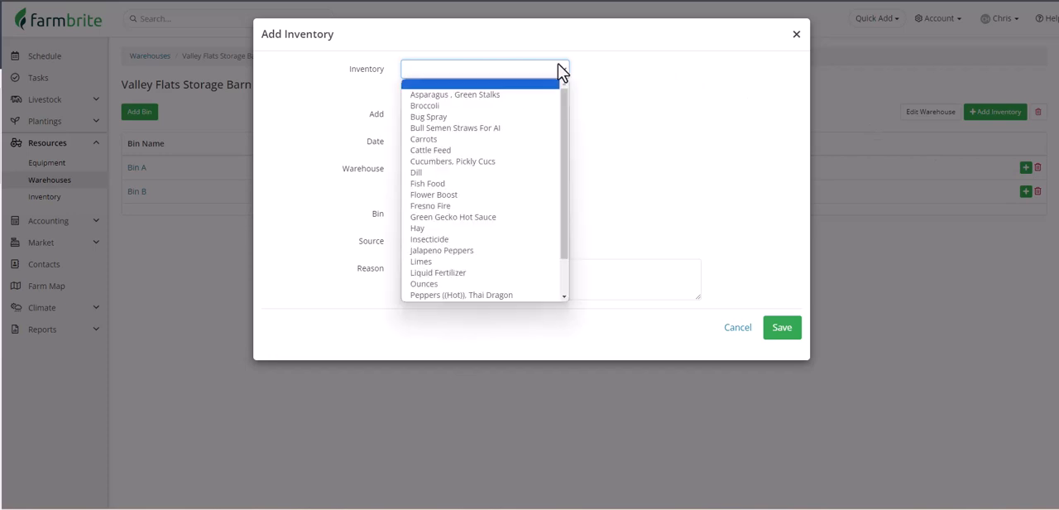
{"action": "left_click", "coordinate": [554, 139]}
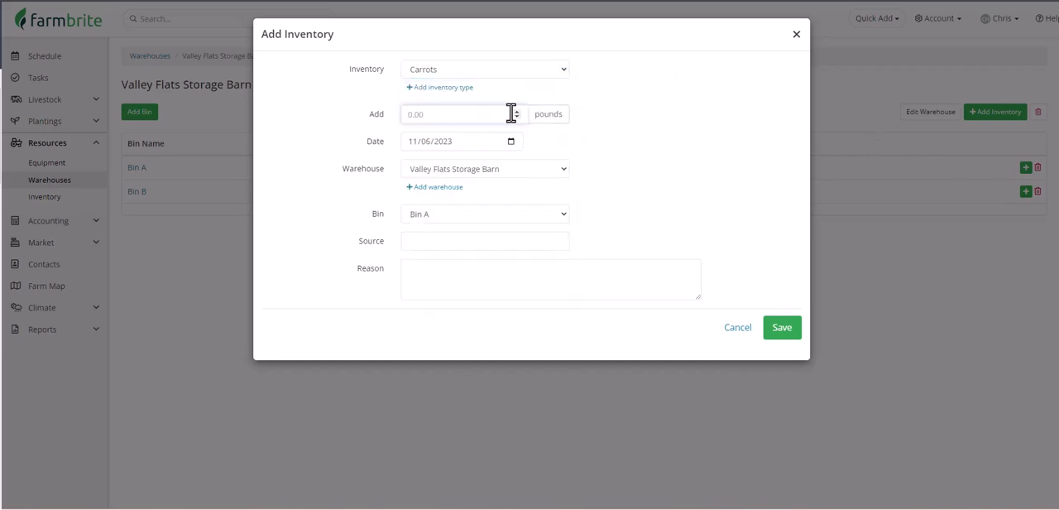
{"action": "left_click", "coordinate": [511, 113]}
{"action": "type", "text": "25"}
{"action": "left_click", "coordinate": [765, 328]}
Add 20 pounds of Jalapeno Peppers to Bin A of the Valley Flats Storage Barn.
{"action": "left_click", "coordinate": [1025, 167]}
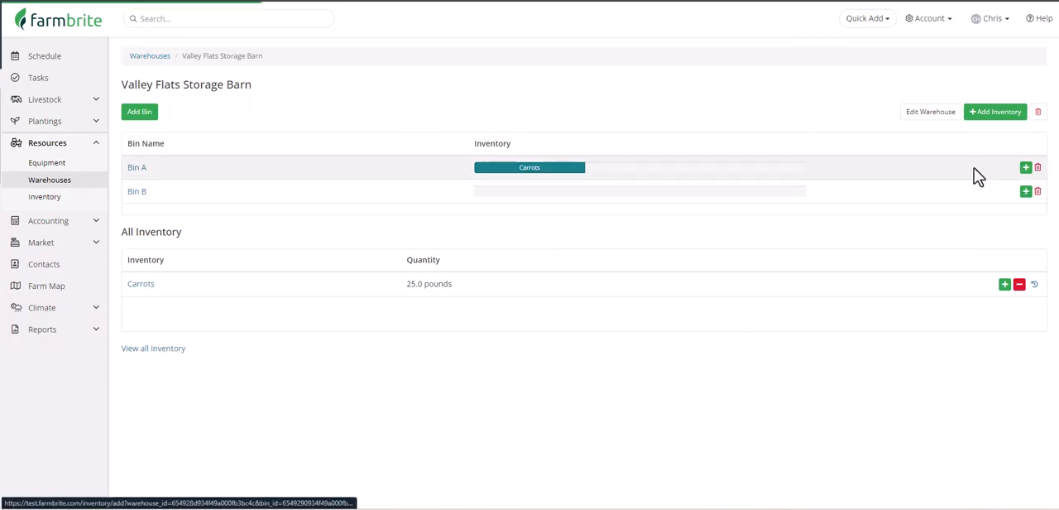
{"action": "left_click", "coordinate": [555, 72]}
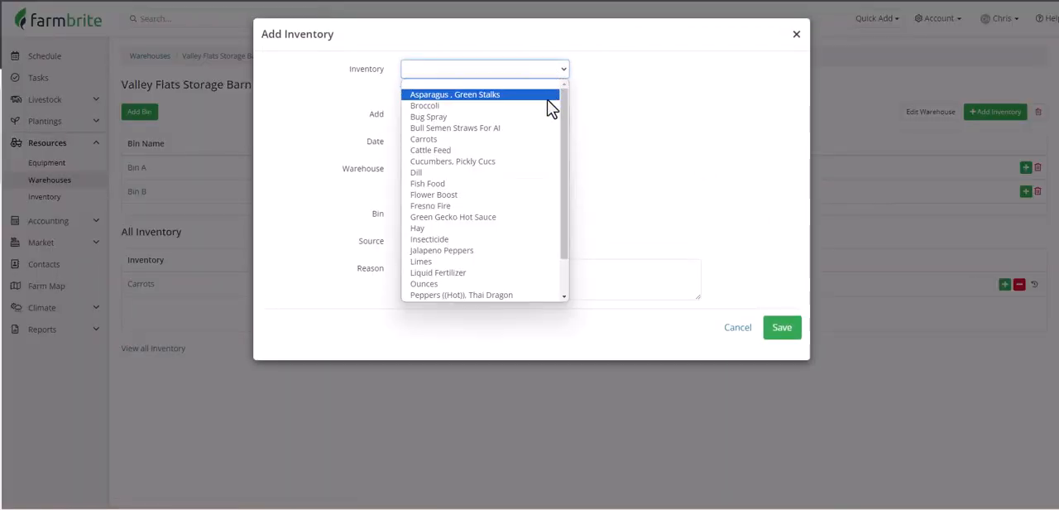
{"action": "left_click", "coordinate": [549, 254]}
{"action": "left_click", "coordinate": [449, 111]}
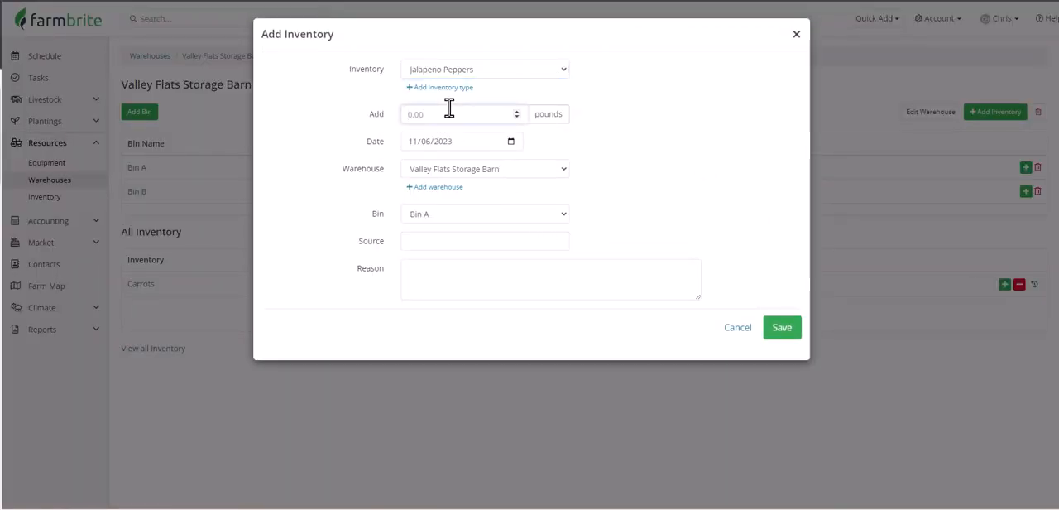
{"action": "type", "text": "20"}
{"action": "left_click", "coordinate": [769, 332]}
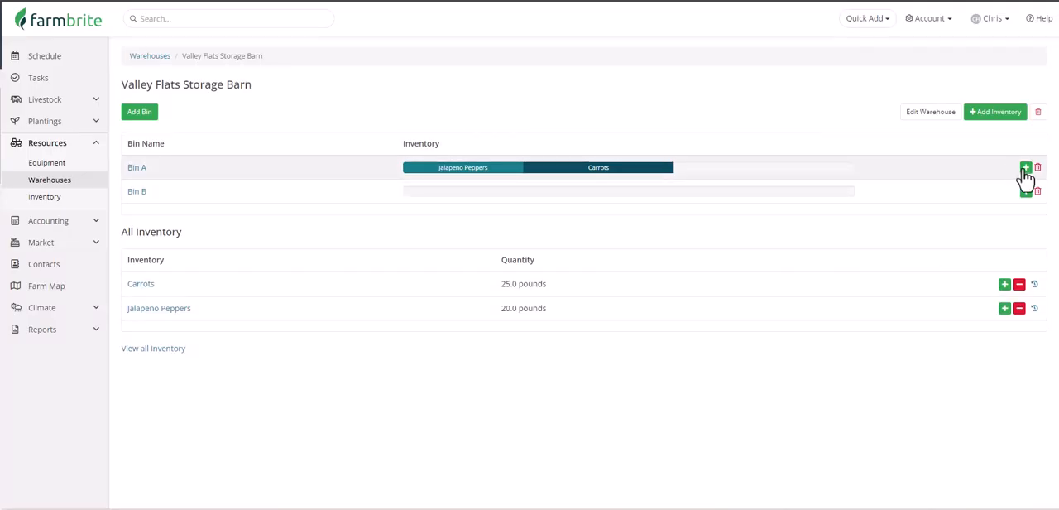
Add 40 pounds of Broccoli to Bin A of the Valley Flats Storage Barn.
{"action": "left_click", "coordinate": [1025, 168]}
{"action": "left_click", "coordinate": [520, 72]}
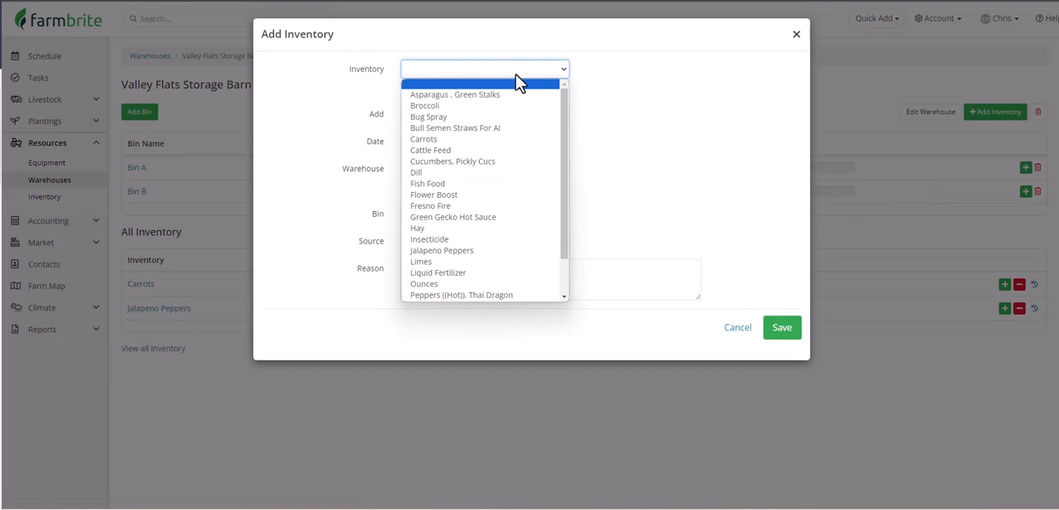
{"action": "left_click", "coordinate": [513, 116]}
{"action": "key", "text": "Tab"}
{"action": "type", "text": "40"}
{"action": "left_click", "coordinate": [779, 329]}
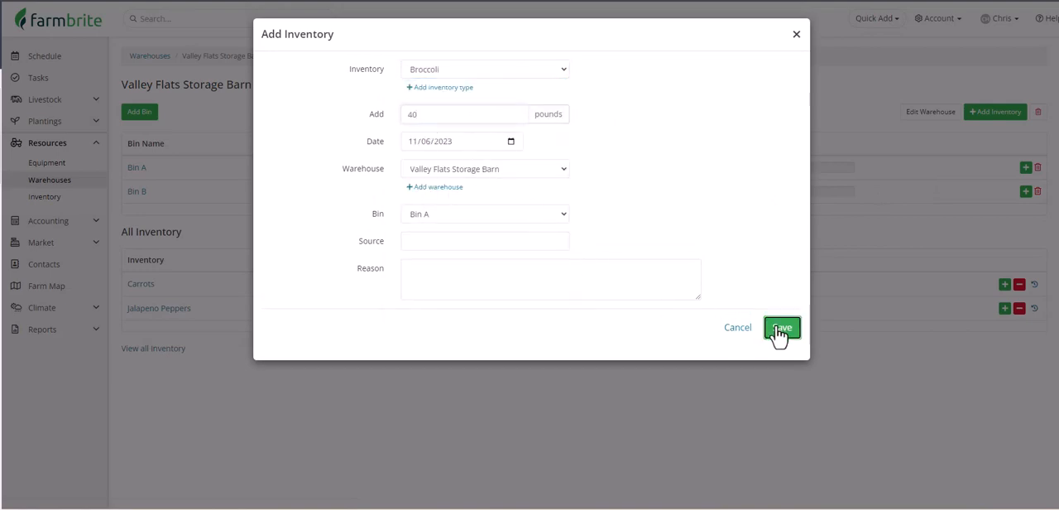
Set the max capacity of Bin A in the Valley Flats Storage Barn to 85 pounds and save the bin.
{"action": "mouse_move", "coordinate": [578, 184]}
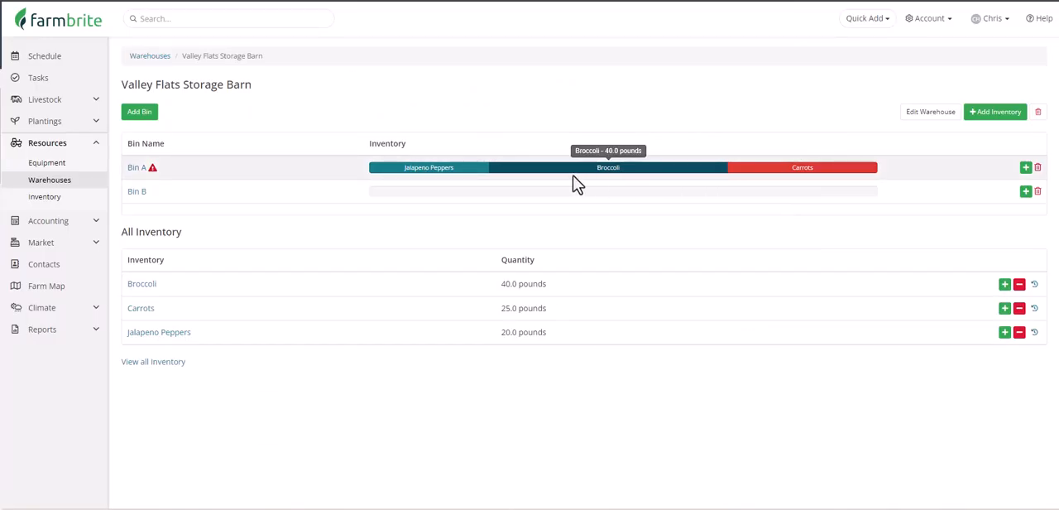
{"action": "mouse_move", "coordinate": [437, 182]}
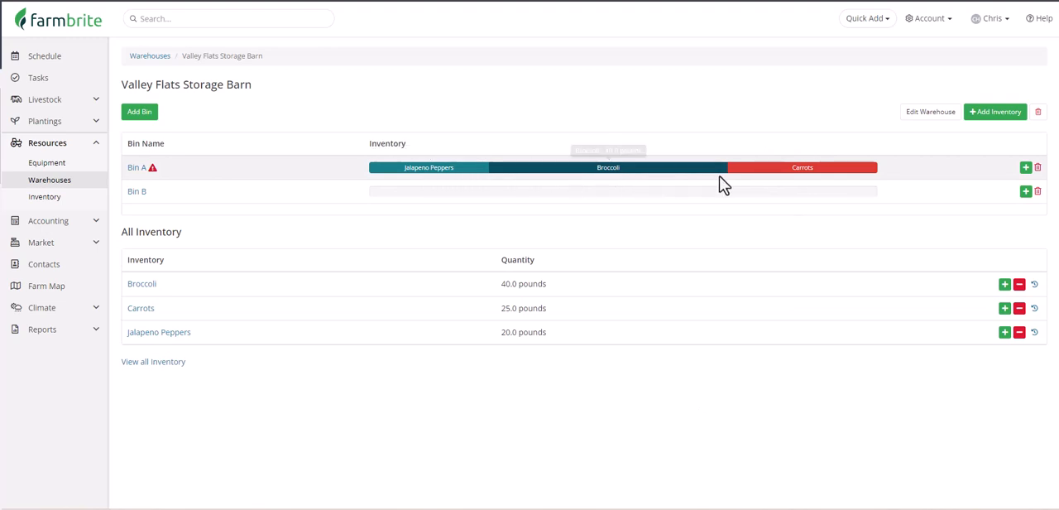
{"action": "mouse_move", "coordinate": [782, 176]}
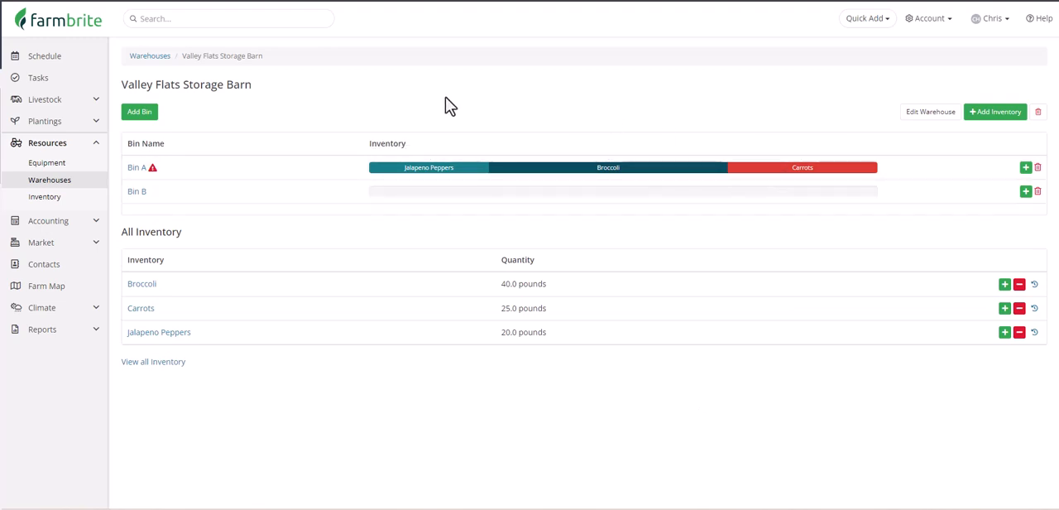
{"action": "left_click", "coordinate": [132, 171]}
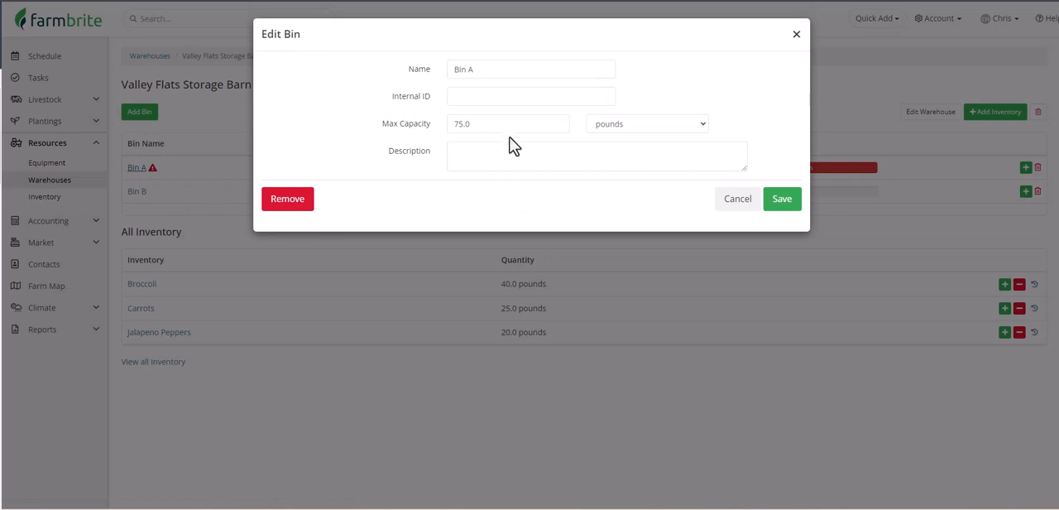
{"action": "left_click_drag", "start_coordinate": [513, 124], "coordinate": [302, 122]}
{"action": "type", "text": "85"}
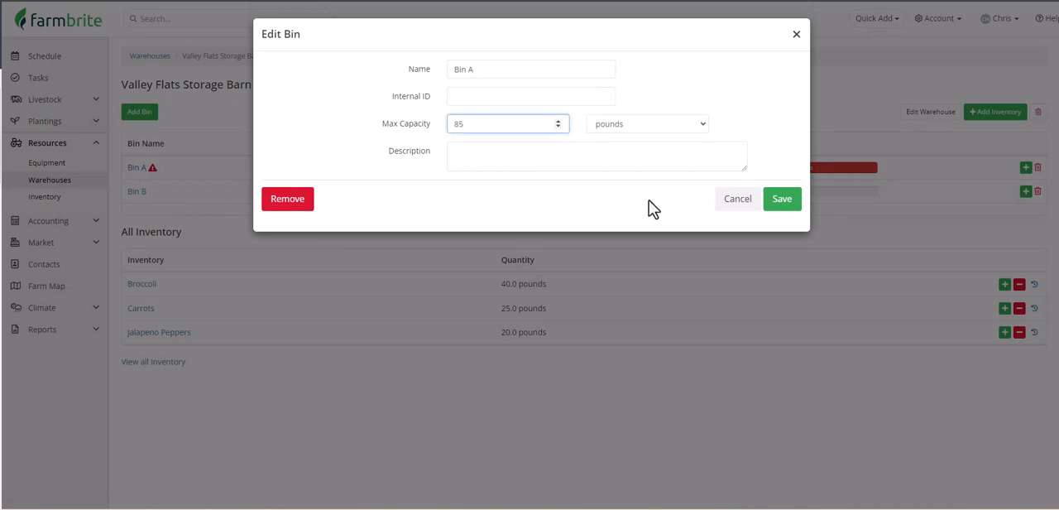
{"action": "left_click", "coordinate": [796, 202]}
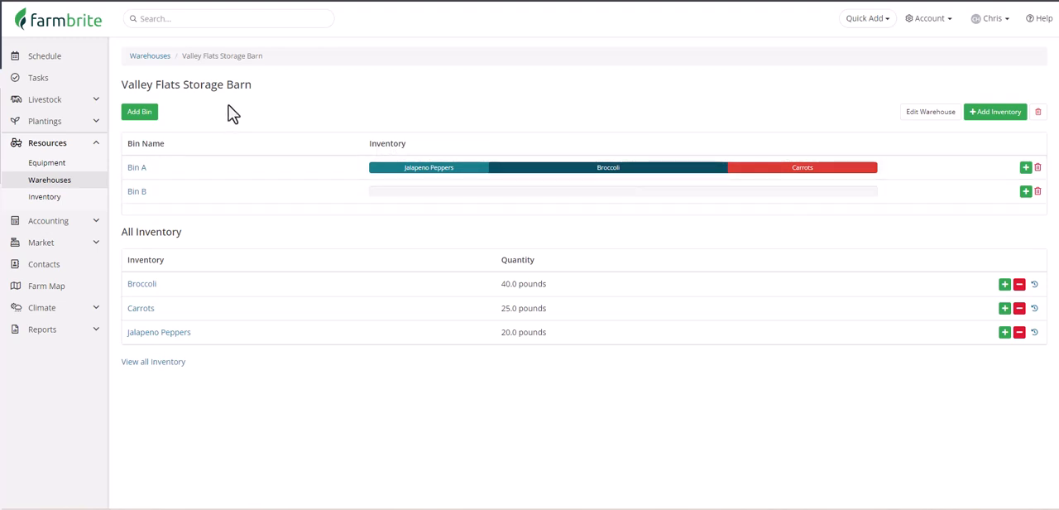
View the bins and inventory of the Northside Cold Storage warehouse, and return to the list of all warehouses.
{"action": "left_click", "coordinate": [55, 181]}
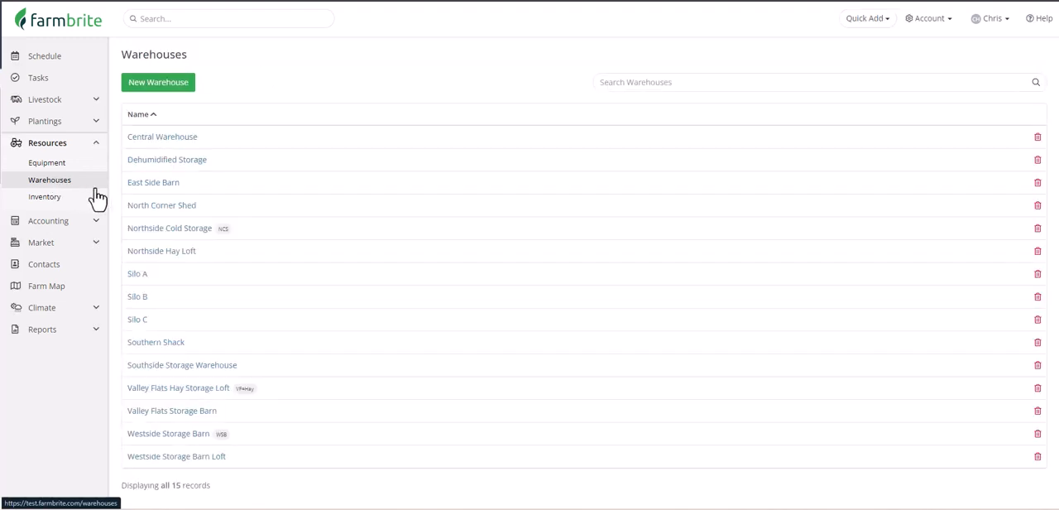
{"action": "left_click", "coordinate": [179, 236]}
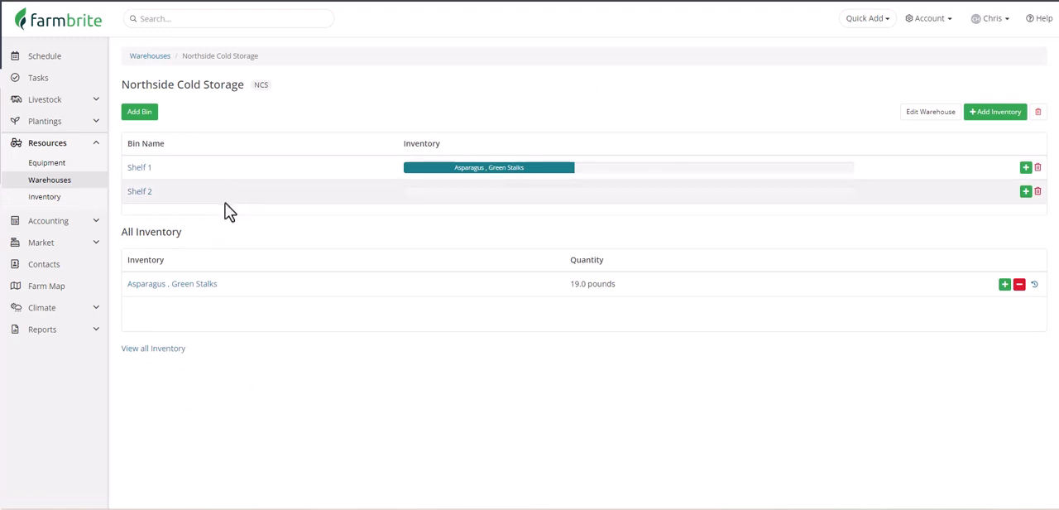
{"action": "left_click", "coordinate": [83, 186]}
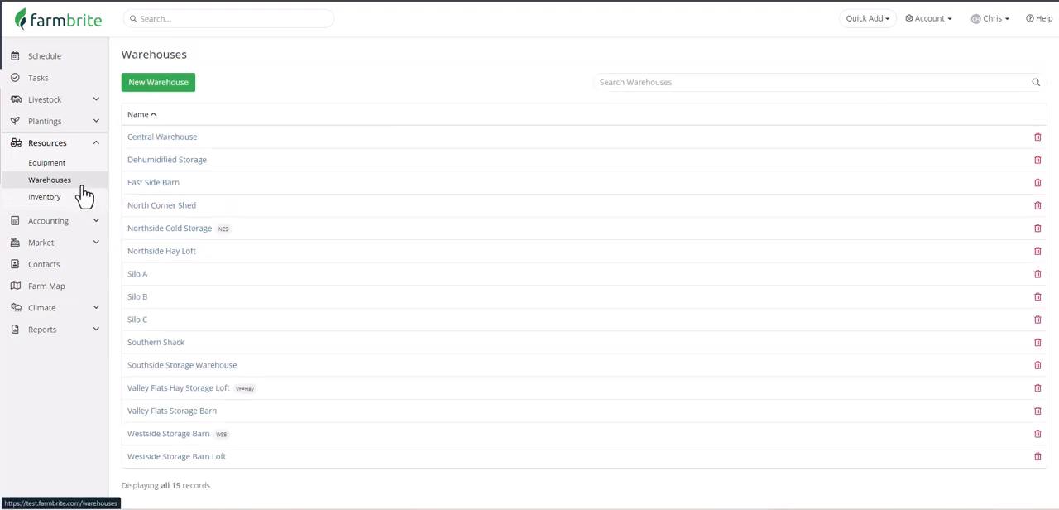